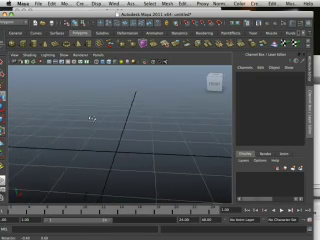
Step: Create a polygon cube at the origin and raise it slightly along Y
{"action": "mouse_move", "coordinate": [91, 119]}
{"action": "left_mouse_down", "text": "alt"}
{"action": "mouse_move", "coordinate": [142, 125]}
{"action": "mouse_move", "coordinate": [92, 116]}
{"action": "left_mouse_up", "text": "alt"}
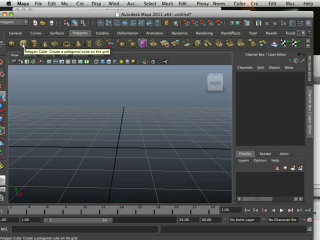
{"action": "left_click", "coordinate": [22, 43]}
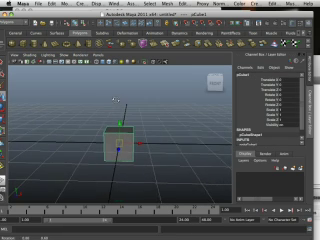
{"action": "right_click_drag", "start_coordinate": [111, 101], "coordinate": [135, 128], "text": "alt"}
{"action": "mouse_move", "coordinate": [135, 128]}
{"action": "left_mouse_down"}
{"action": "mouse_move", "coordinate": [120, 116]}
{"action": "mouse_move", "coordinate": [120, 103]}
{"action": "left_mouse_up"}
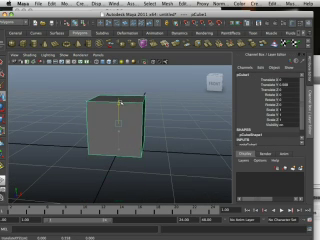
{"action": "left_click_drag", "start_coordinate": [150, 134], "coordinate": [122, 128], "text": "alt"}
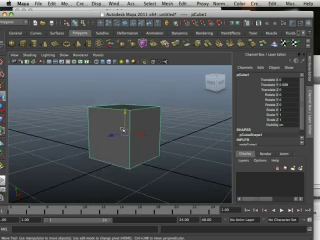
{"action": "right_click_drag", "start_coordinate": [121, 128], "coordinate": [126, 130], "text": "alt"}
Step: Duplicate the cube with Ctrl+D and place the copy to the right of the original
{"action": "key", "text": "ctrl+d"}
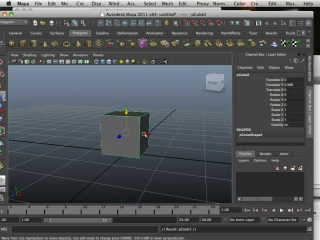
{"action": "left_click_drag", "start_coordinate": [148, 135], "coordinate": [215, 145]}
{"action": "middle_click_drag", "start_coordinate": [137, 133], "coordinate": [157, 138], "text": "alt"}
{"action": "left_click_drag", "start_coordinate": [157, 139], "coordinate": [127, 132], "text": "alt"}
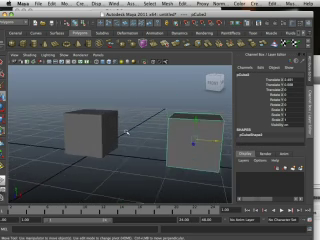
{"action": "key", "text": "w"}
{"action": "right_click_drag", "start_coordinate": [180, 142], "coordinate": [178, 140], "text": "alt"}
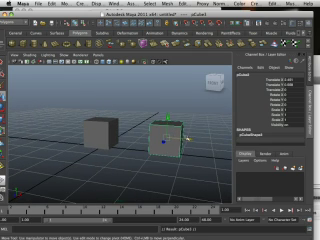
Step: Add another evenly spaced copy with Shift+D and frame one cube
{"action": "key", "text": "shift+d"}
{"action": "left_click_drag", "start_coordinate": [145, 140], "coordinate": [100, 135], "text": "alt"}
{"action": "middle_click_drag", "start_coordinate": [100, 135], "coordinate": [133, 130], "text": "alt"}
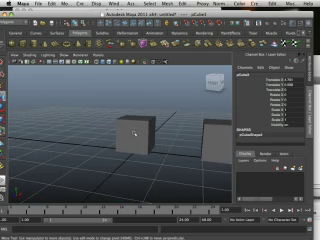
{"action": "right_click_drag", "start_coordinate": [133, 131], "coordinate": [160, 142], "text": "alt"}
{"action": "middle_click_drag", "start_coordinate": [160, 142], "coordinate": [134, 140], "text": "alt"}
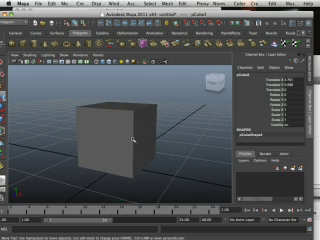
{"action": "scroll", "coordinate": [133, 139], "scroll_direction": "up", "scroll_amount": 2}
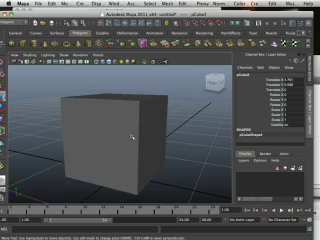
Step: Switch to face selection and select the cube's top face
{"action": "mouse_move", "coordinate": [131, 137]}
{"action": "left_mouse_down", "text": "alt"}
{"action": "mouse_move", "coordinate": [117, 137]}
{"action": "mouse_move", "coordinate": [116, 144]}
{"action": "left_mouse_up", "text": "alt"}
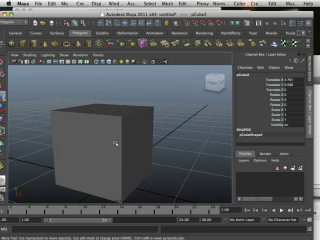
{"action": "mouse_move", "coordinate": [120, 115]}
{"action": "left_mouse_down", "text": "alt"}
{"action": "mouse_move", "coordinate": [133, 131]}
{"action": "mouse_move", "coordinate": [124, 122]}
{"action": "mouse_move", "coordinate": [184, 124]}
{"action": "mouse_move", "coordinate": [135, 121]}
{"action": "mouse_move", "coordinate": [139, 121]}
{"action": "left_mouse_up", "text": "alt"}
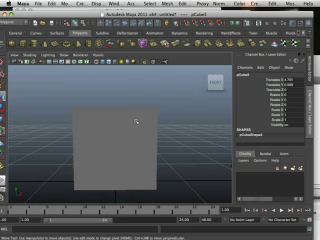
{"action": "scroll", "coordinate": [119, 121], "scroll_direction": "up", "scroll_amount": 1}
{"action": "left_click_drag", "start_coordinate": [119, 121], "coordinate": [118, 133], "text": "alt"}
{"action": "right_click_drag", "start_coordinate": [118, 133], "coordinate": [118, 129]}
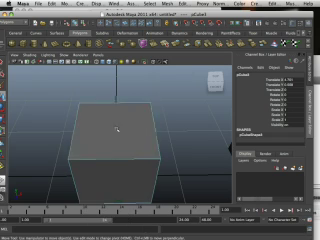
{"action": "left_click", "coordinate": [115, 139]}
Step: Extrude the top face and scale it inward, leaving a narrow border
{"action": "left_click_drag", "start_coordinate": [114, 141], "coordinate": [101, 128], "text": "alt"}
{"action": "key", "text": "w"}
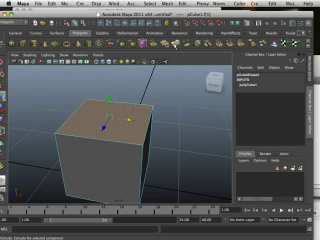
{"action": "left_click", "coordinate": [172, 42]}
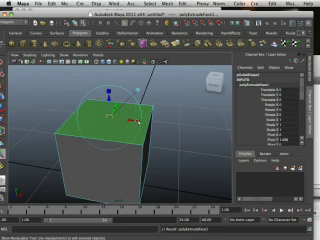
{"action": "left_click", "coordinate": [131, 120]}
{"action": "left_click_drag", "start_coordinate": [131, 120], "coordinate": [118, 131]}
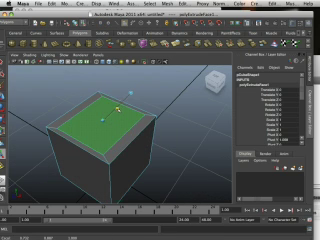
Step: Return to whole-object selection, clear the selection, and undo the last change
{"action": "left_click_drag", "start_coordinate": [118, 131], "coordinate": [100, 103], "text": "alt"}
{"action": "right_click", "coordinate": [93, 133]}
{"action": "key", "text": "F8"}
{"action": "right_click", "coordinate": [75, 118]}
{"action": "left_click", "coordinate": [44, 130]}
{"action": "mouse_move", "coordinate": [44, 130]}
{"action": "left_mouse_down", "text": "alt"}
{"action": "mouse_move", "coordinate": [143, 157]}
{"action": "mouse_move", "coordinate": [151, 148]}
{"action": "left_mouse_up", "text": "alt"}
{"action": "key", "text": "ctrl+z"}
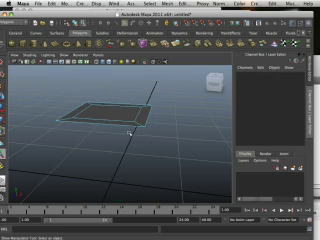
Step: Delete the inner top face to open a hole in the shape
{"action": "right_click_drag", "start_coordinate": [130, 131], "coordinate": [136, 142], "text": "alt"}
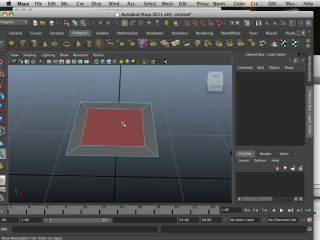
{"action": "left_click", "coordinate": [123, 124]}
{"action": "key", "text": "Delete"}
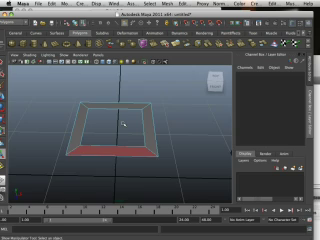
{"action": "mouse_move", "coordinate": [123, 124]}
{"action": "left_mouse_down", "text": "alt"}
{"action": "mouse_move", "coordinate": [139, 121]}
{"action": "mouse_move", "coordinate": [121, 125]}
{"action": "mouse_move", "coordinate": [123, 122]}
{"action": "left_mouse_up", "text": "alt"}
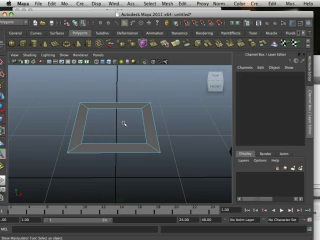
Step: Set viewport shading to Wireframe on Shaded, then select and deselect the object
{"action": "left_click", "coordinate": [46, 58]}
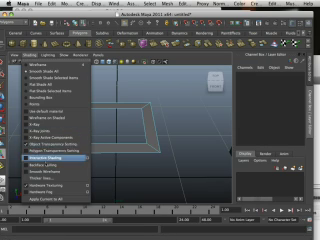
{"action": "left_click", "coordinate": [49, 170]}
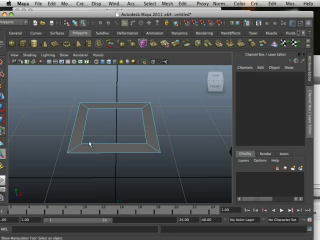
{"action": "right_click_drag", "start_coordinate": [90, 143], "coordinate": [90, 155]}
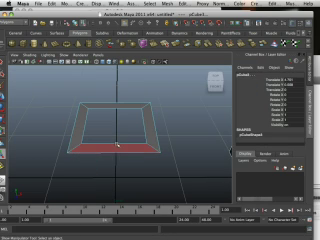
{"action": "right_click_drag", "start_coordinate": [117, 145], "coordinate": [145, 110]}
{"action": "left_click", "coordinate": [146, 112]}
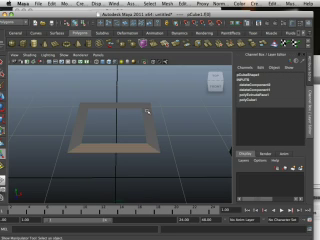
{"action": "key", "text": "ctrl+e"}
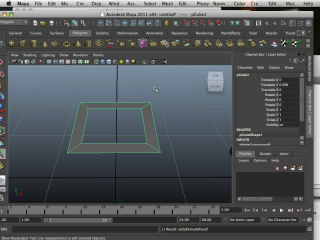
Step: Raise the extruded faces into walls, then push them down to set the wall height
{"action": "mouse_move", "coordinate": [113, 130]}
{"action": "left_mouse_down"}
{"action": "mouse_move", "coordinate": [122, 100]}
{"action": "mouse_move", "coordinate": [130, 127]}
{"action": "mouse_move", "coordinate": [124, 127]}
{"action": "mouse_move", "coordinate": [118, 140]}
{"action": "mouse_move", "coordinate": [114, 125]}
{"action": "mouse_move", "coordinate": [116, 136]}
{"action": "mouse_move", "coordinate": [127, 85]}
{"action": "mouse_move", "coordinate": [120, 133]}
{"action": "mouse_move", "coordinate": [176, 125]}
{"action": "mouse_move", "coordinate": [133, 157]}
{"action": "mouse_move", "coordinate": [150, 128]}
{"action": "mouse_move", "coordinate": [143, 125]}
{"action": "left_mouse_up"}
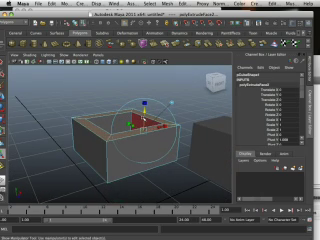
{"action": "left_click_drag", "start_coordinate": [145, 108], "coordinate": [146, 188]}
{"action": "mouse_move", "coordinate": [147, 139]}
{"action": "left_mouse_down", "text": "alt"}
{"action": "mouse_move", "coordinate": [131, 130]}
{"action": "mouse_move", "coordinate": [152, 148]}
{"action": "left_mouse_up", "text": "alt"}
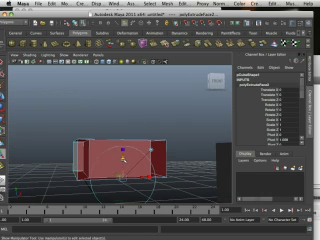
{"action": "mouse_move", "coordinate": [123, 152]}
{"action": "left_mouse_down"}
{"action": "mouse_move", "coordinate": [135, 105]}
{"action": "mouse_move", "coordinate": [140, 155]}
{"action": "mouse_move", "coordinate": [147, 97]}
{"action": "mouse_move", "coordinate": [143, 90]}
{"action": "mouse_move", "coordinate": [138, 165]}
{"action": "mouse_move", "coordinate": [137, 92]}
{"action": "left_mouse_up"}
Step: Scale the top face inward to an inset, delete it, and return to object selection
{"action": "left_click", "coordinate": [150, 77]}
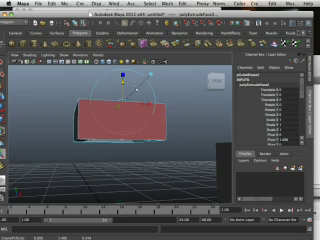
{"action": "left_click_drag", "start_coordinate": [150, 77], "coordinate": [152, 132], "text": "alt"}
{"action": "key", "text": "q"}
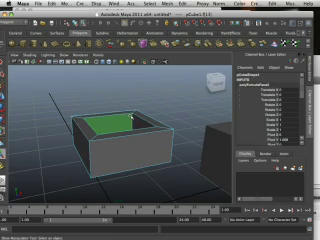
{"action": "key", "text": "Delete"}
{"action": "mouse_move", "coordinate": [131, 135]}
{"action": "left_mouse_down", "text": "alt"}
{"action": "mouse_move", "coordinate": [135, 148]}
{"action": "mouse_move", "coordinate": [178, 147]}
{"action": "mouse_move", "coordinate": [92, 147]}
{"action": "mouse_move", "coordinate": [111, 134]}
{"action": "mouse_move", "coordinate": [84, 139]}
{"action": "left_mouse_up", "text": "alt"}
{"action": "scroll", "coordinate": [84, 153], "scroll_direction": "up", "scroll_amount": 3}
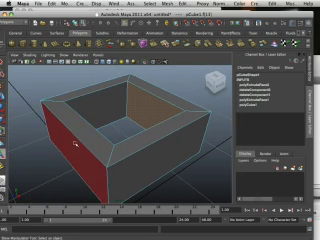
{"action": "right_click_drag", "start_coordinate": [75, 143], "coordinate": [103, 108]}
{"action": "left_click", "coordinate": [76, 120]}
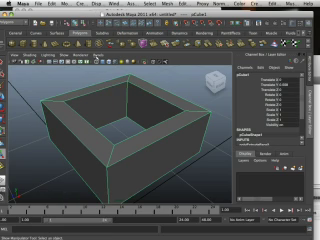
{"action": "left_click", "coordinate": [113, 4]}
{"action": "mouse_move", "coordinate": [115, 73]}
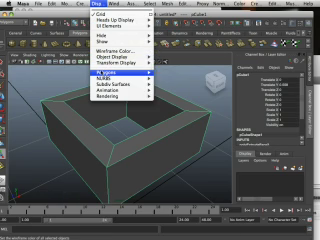
{"action": "left_click", "coordinate": [155, 125]}
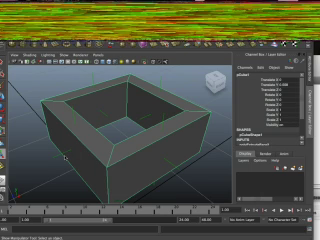
{"action": "key", "text": "F11"}
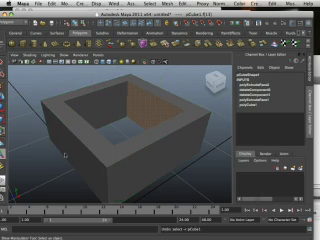
{"action": "scroll", "coordinate": [80, 136], "scroll_direction": "down", "scroll_amount": 3}
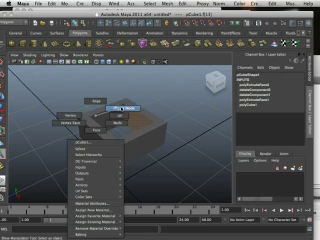
{"action": "right_click_drag", "start_coordinate": [96, 128], "coordinate": [120, 110]}
{"action": "scroll", "coordinate": [100, 113], "scroll_direction": "down", "scroll_amount": 3}
{"action": "scroll", "coordinate": [100, 113], "scroll_direction": "up", "scroll_amount": 1}
{"action": "scroll", "coordinate": [120, 113], "scroll_direction": "up", "scroll_amount": 3}
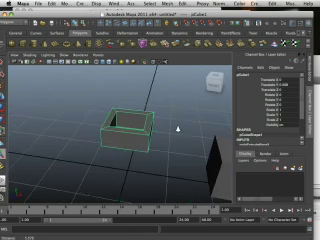
{"action": "left_click", "coordinate": [30, 81]}
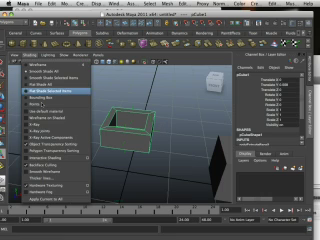
{"action": "left_click", "coordinate": [130, 166]}
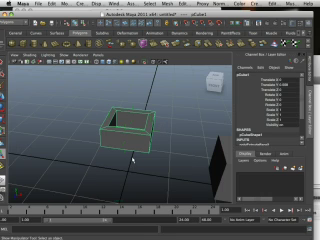
{"action": "scroll", "coordinate": [78, 127], "scroll_direction": "up", "scroll_amount": 2}
{"action": "scroll", "coordinate": [95, 133], "scroll_direction": "up", "scroll_amount": 2}
{"action": "scroll", "coordinate": [92, 133], "scroll_direction": "up", "scroll_amount": 1}
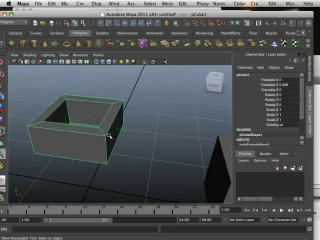
{"action": "scroll", "coordinate": [108, 135], "scroll_direction": "down", "scroll_amount": 2}
{"action": "left_click_drag", "start_coordinate": [136, 138], "coordinate": [116, 140], "text": "alt"}
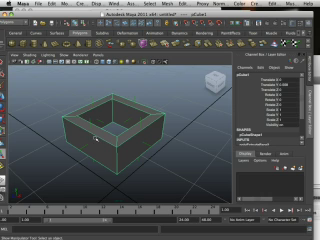
{"action": "scroll", "coordinate": [96, 139], "scroll_direction": "up", "scroll_amount": 2}
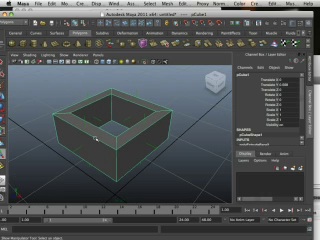
{"action": "scroll", "coordinate": [101, 139], "scroll_direction": "down", "scroll_amount": 2}
{"action": "mouse_move", "coordinate": [84, 137]}
{"action": "left_mouse_down", "text": "alt"}
{"action": "mouse_move", "coordinate": [158, 140]}
{"action": "mouse_move", "coordinate": [99, 139]}
{"action": "mouse_move", "coordinate": [113, 131]}
{"action": "left_mouse_up", "text": "alt"}
{"action": "scroll", "coordinate": [97, 139], "scroll_direction": "up", "scroll_amount": 3}
{"action": "scroll", "coordinate": [96, 140], "scroll_direction": "down", "scroll_amount": 2}
{"action": "scroll", "coordinate": [95, 130], "scroll_direction": "down", "scroll_amount": 1}
{"action": "scroll", "coordinate": [98, 131], "scroll_direction": "up", "scroll_amount": 2}
{"action": "mouse_move", "coordinate": [93, 148]}
{"action": "left_mouse_down", "text": "alt"}
{"action": "mouse_move", "coordinate": [112, 136]}
{"action": "mouse_move", "coordinate": [138, 136]}
{"action": "left_mouse_up", "text": "alt"}
Step: Insert horizontal edge loops around the box walls with the Insert Edge Loop Tool
{"action": "left_click", "coordinate": [158, 4]}
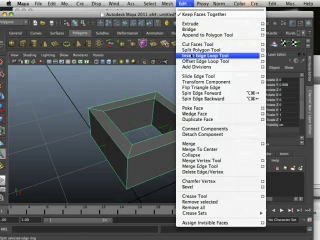
{"action": "left_click", "coordinate": [200, 55]}
{"action": "left_click", "coordinate": [154, 104]}
{"action": "left_click", "coordinate": [157, 101]}
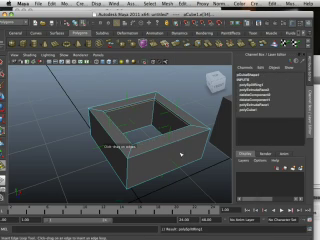
{"action": "mouse_move", "coordinate": [128, 165]}
{"action": "left_mouse_down"}
{"action": "mouse_move", "coordinate": [128, 186]}
{"action": "mouse_move", "coordinate": [90, 150]}
{"action": "left_mouse_up"}
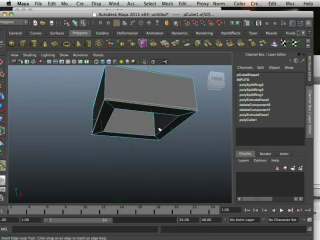
{"action": "left_click", "coordinate": [130, 133]}
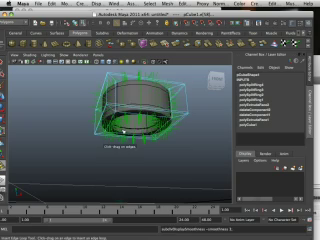
Step: View the ring from above and return to whole-object selection
{"action": "mouse_move", "coordinate": [120, 118]}
{"action": "left_mouse_down", "text": "alt"}
{"action": "mouse_move", "coordinate": [140, 148]}
{"action": "mouse_move", "coordinate": [133, 152]}
{"action": "mouse_move", "coordinate": [125, 125]}
{"action": "left_mouse_up", "text": "alt"}
{"action": "key", "text": "w"}
{"action": "right_click", "coordinate": [125, 125]}
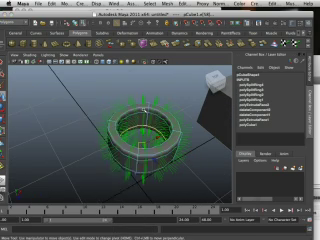
{"action": "key", "text": "F8"}
Step: Smooth the torus, hide its normals, and switch to shaded display
{"action": "left_click", "coordinate": [168, 3]}
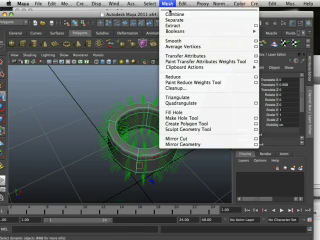
{"action": "left_click", "coordinate": [180, 41]}
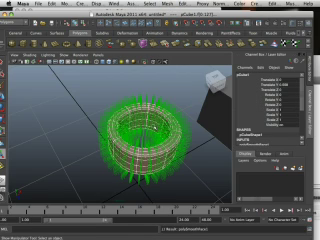
{"action": "scroll", "coordinate": [160, 135], "scroll_direction": "down", "scroll_amount": 3}
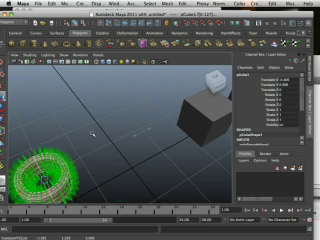
{"action": "left_click", "coordinate": [96, 5]}
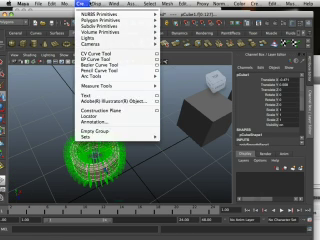
{"action": "mouse_move", "coordinate": [130, 72]}
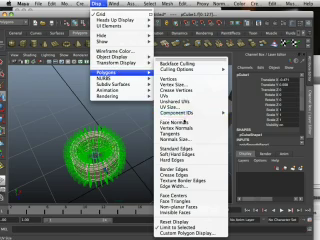
{"action": "left_click", "coordinate": [178, 122]}
{"action": "key", "text": "5"}
{"action": "left_click", "coordinate": [126, 156]}
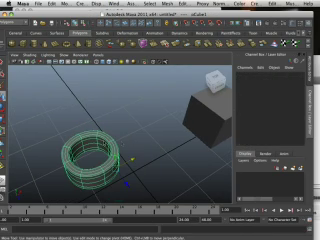
{"action": "scroll", "coordinate": [138, 128], "scroll_direction": "up", "scroll_amount": 3}
{"action": "scroll", "coordinate": [140, 130], "scroll_direction": "up", "scroll_amount": 3}
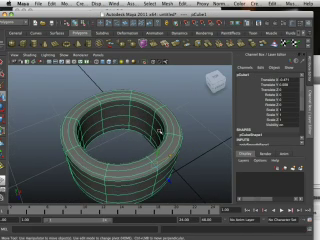
{"action": "scroll", "coordinate": [158, 130], "scroll_direction": "down", "scroll_amount": 3}
Step: Orbit around the torus and select the cube beside it
{"action": "left_click_drag", "start_coordinate": [162, 131], "coordinate": [131, 143], "text": "alt"}
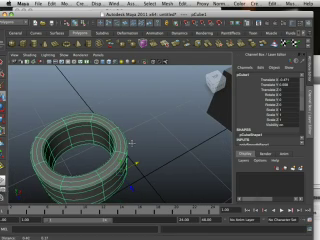
{"action": "mouse_move", "coordinate": [158, 142]}
{"action": "left_mouse_down", "text": "alt"}
{"action": "mouse_move", "coordinate": [130, 142]}
{"action": "mouse_move", "coordinate": [96, 151]}
{"action": "left_mouse_up", "text": "alt"}
{"action": "left_click_drag", "start_coordinate": [140, 147], "coordinate": [113, 148], "text": "alt"}
{"action": "right_click_drag", "start_coordinate": [113, 148], "coordinate": [168, 130], "text": "alt"}
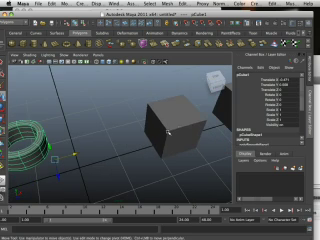
{"action": "left_click", "coordinate": [190, 125]}
Step: Move the cube across the grid, away from the torus
{"action": "mouse_move", "coordinate": [190, 125]}
{"action": "left_mouse_down"}
{"action": "mouse_move", "coordinate": [107, 130]}
{"action": "mouse_move", "coordinate": [90, 100]}
{"action": "left_mouse_up"}
{"action": "mouse_move", "coordinate": [118, 118]}
{"action": "left_mouse_down"}
{"action": "mouse_move", "coordinate": [123, 118]}
{"action": "mouse_move", "coordinate": [148, 137]}
{"action": "mouse_move", "coordinate": [131, 132]}
{"action": "left_mouse_up"}
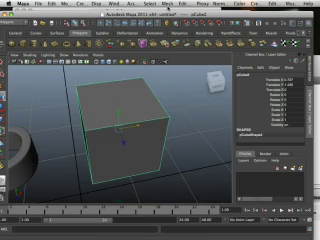
{"action": "left_click", "coordinate": [193, 4]}
{"action": "left_click", "coordinate": [230, 56]}
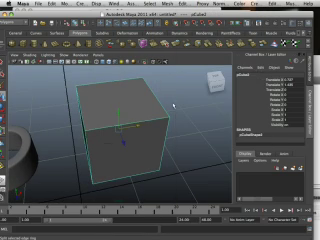
Step: Insert edge loops close to each cube edge, then switch to face selection
{"action": "left_click", "coordinate": [168, 118]}
{"action": "left_click", "coordinate": [88, 131]}
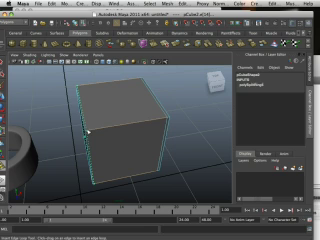
{"action": "left_click", "coordinate": [88, 131]}
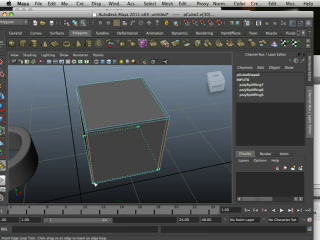
{"action": "mouse_move", "coordinate": [95, 186]}
{"action": "left_mouse_down", "text": "alt"}
{"action": "mouse_move", "coordinate": [119, 186]}
{"action": "mouse_move", "coordinate": [131, 148]}
{"action": "left_mouse_up", "text": "alt"}
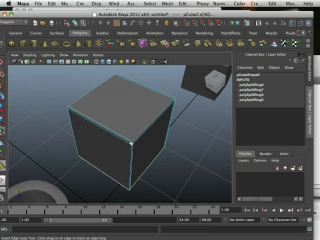
{"action": "left_click", "coordinate": [74, 113]}
{"action": "mouse_move", "coordinate": [75, 117]}
{"action": "left_mouse_down", "text": "alt"}
{"action": "mouse_move", "coordinate": [70, 117]}
{"action": "mouse_move", "coordinate": [85, 113]}
{"action": "mouse_move", "coordinate": [90, 122]}
{"action": "mouse_move", "coordinate": [82, 89]}
{"action": "mouse_move", "coordinate": [58, 134]}
{"action": "mouse_move", "coordinate": [108, 142]}
{"action": "mouse_move", "coordinate": [107, 137]}
{"action": "left_mouse_up", "text": "alt"}
{"action": "right_click_drag", "start_coordinate": [107, 137], "coordinate": [70, 128], "text": "alt"}
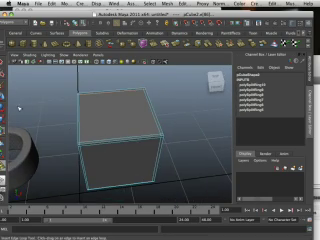
{"action": "key", "text": "w"}
{"action": "right_click_drag", "start_coordinate": [96, 117], "coordinate": [96, 130]}
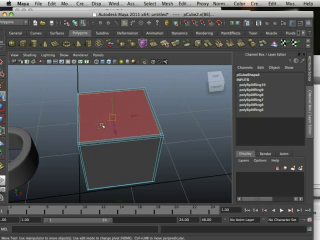
Step: Extrude the cube's top face, scale it into a smaller inner square, then return to object mode
{"action": "left_click", "coordinate": [100, 127]}
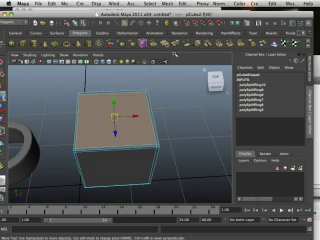
{"action": "key", "text": "ctrl+e"}
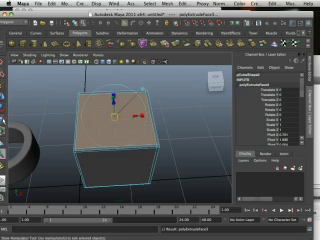
{"action": "mouse_move", "coordinate": [114, 117]}
{"action": "left_mouse_down"}
{"action": "mouse_move", "coordinate": [92, 118]}
{"action": "mouse_move", "coordinate": [87, 130]}
{"action": "left_mouse_up"}
{"action": "right_click_drag", "start_coordinate": [74, 122], "coordinate": [84, 110]}
{"action": "left_click_drag", "start_coordinate": [84, 110], "coordinate": [109, 113], "text": "alt"}
{"action": "key", "text": "F8"}
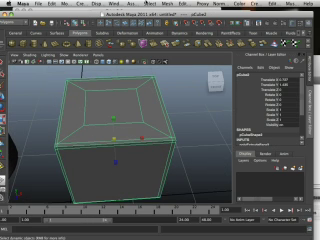
Step: Apply Mesh > Smooth to the cube and toggle the view layout with Space
{"action": "left_click", "coordinate": [171, 4]}
{"action": "left_click", "coordinate": [176, 40]}
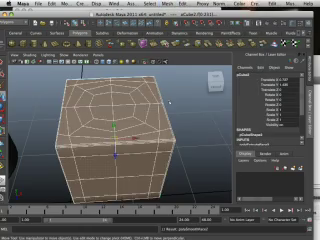
{"action": "left_click_drag", "start_coordinate": [160, 95], "coordinate": [150, 112], "text": "alt"}
{"action": "scroll", "coordinate": [124, 118], "scroll_direction": "up", "scroll_amount": 3}
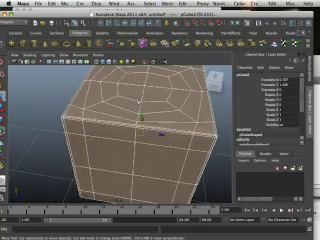
{"action": "scroll", "coordinate": [124, 118], "scroll_direction": "up", "scroll_amount": 1}
{"action": "left_click_drag", "start_coordinate": [124, 118], "coordinate": [125, 117], "text": "alt"}
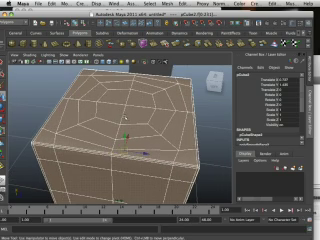
{"action": "key", "text": "space"}
{"action": "key", "text": "space"}
{"action": "key", "text": "space"}
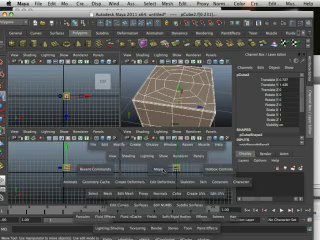
{"action": "key", "text": "space"}
{"action": "scroll", "coordinate": [140, 150], "scroll_direction": "up", "scroll_amount": 2}
{"action": "scroll", "coordinate": [134, 146], "scroll_direction": "up", "scroll_amount": 3}
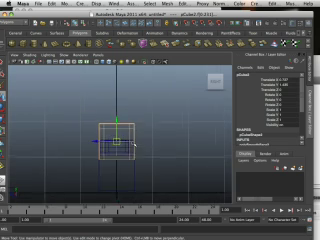
{"action": "scroll", "coordinate": [140, 160], "scroll_direction": "up", "scroll_amount": 2}
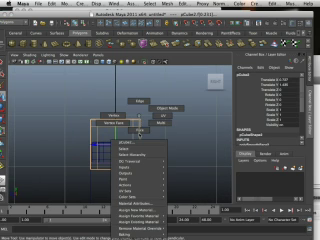
{"action": "right_click_drag", "start_coordinate": [138, 133], "coordinate": [140, 128]}
{"action": "left_click_drag", "start_coordinate": [163, 183], "coordinate": [80, 128]}
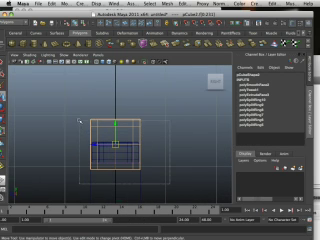
{"action": "scroll", "coordinate": [80, 128], "scroll_direction": "up", "scroll_amount": 2}
{"action": "scroll", "coordinate": [150, 118], "scroll_direction": "up", "scroll_amount": 2}
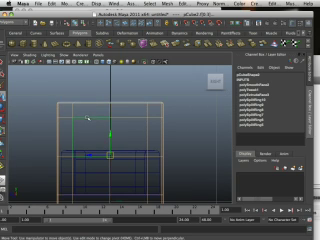
{"action": "scroll", "coordinate": [88, 118], "scroll_direction": "up", "scroll_amount": 2}
{"action": "scroll", "coordinate": [115, 145], "scroll_direction": "up", "scroll_amount": 2}
{"action": "scroll", "coordinate": [115, 145], "scroll_direction": "up", "scroll_amount": 1}
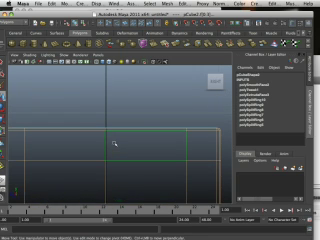
{"action": "scroll", "coordinate": [115, 145], "scroll_direction": "down", "scroll_amount": 1}
{"action": "scroll", "coordinate": [115, 145], "scroll_direction": "up", "scroll_amount": 1}
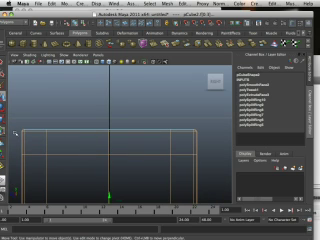
{"action": "left_click", "coordinate": [190, 180]}
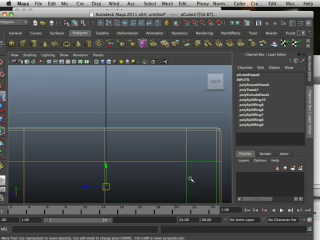
{"action": "left_click", "coordinate": [200, 166]}
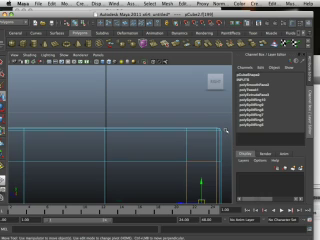
{"action": "left_click", "coordinate": [93, 168]}
{"action": "scroll", "coordinate": [88, 147], "scroll_direction": "up", "scroll_amount": 2}
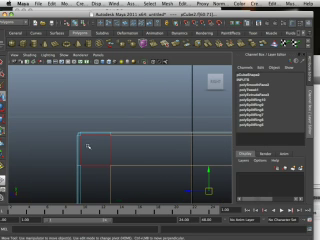
{"action": "left_click_drag", "start_coordinate": [68, 135], "coordinate": [97, 153]}
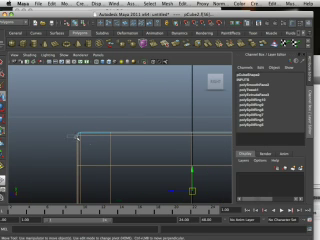
{"action": "left_click_drag", "start_coordinate": [78, 137], "coordinate": [95, 148]}
{"action": "middle_click_drag", "start_coordinate": [125, 175], "coordinate": [104, 121], "text": "alt"}
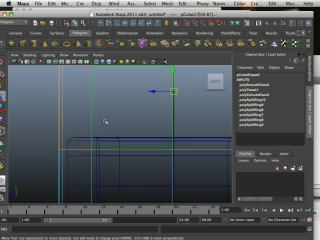
{"action": "right_click_drag", "start_coordinate": [104, 121], "coordinate": [80, 122], "text": "alt"}
Step: Return to the single perspective view and zoom in close around the smoothed cube
{"action": "key", "text": "F8"}
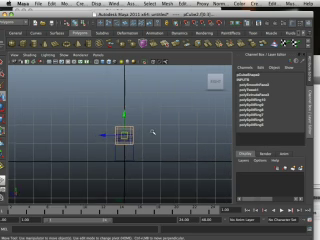
{"action": "key", "text": "space"}
{"action": "key", "text": "space"}
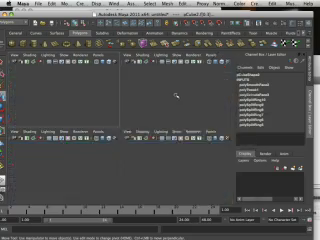
{"action": "key", "text": "space"}
{"action": "key", "text": "space"}
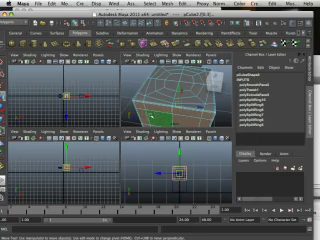
{"action": "key", "text": "space"}
{"action": "right_click_drag", "start_coordinate": [124, 131], "coordinate": [95, 127], "text": "alt"}
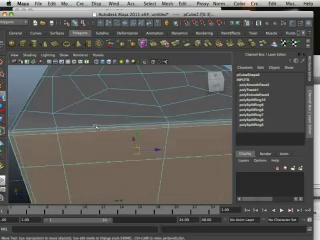
{"action": "mouse_move", "coordinate": [95, 127]}
{"action": "left_mouse_down", "text": "alt"}
{"action": "mouse_move", "coordinate": [129, 139]}
{"action": "mouse_move", "coordinate": [121, 142]}
{"action": "mouse_move", "coordinate": [150, 145]}
{"action": "mouse_move", "coordinate": [113, 135]}
{"action": "mouse_move", "coordinate": [84, 143]}
{"action": "mouse_move", "coordinate": [68, 137]}
{"action": "mouse_move", "coordinate": [70, 135]}
{"action": "left_mouse_up", "text": "alt"}
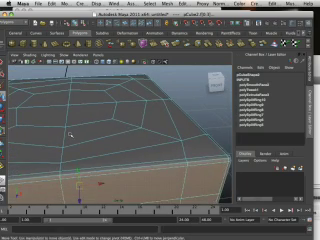
{"action": "key", "text": "F11"}
{"action": "scroll", "coordinate": [70, 135], "scroll_direction": "down", "scroll_amount": 3}
{"action": "scroll", "coordinate": [62, 125], "scroll_direction": "down", "scroll_amount": 3}
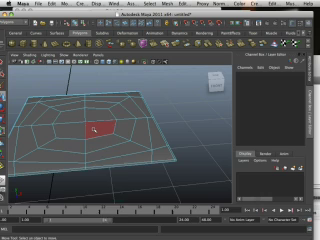
Step: Delete the plate's centre face to open an octagonal hole
{"action": "right_click", "coordinate": [93, 128]}
{"action": "left_click", "coordinate": [93, 127]}
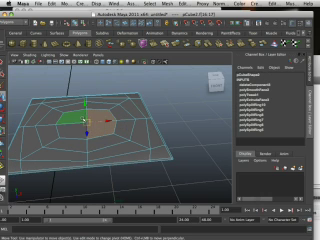
{"action": "key", "text": "Delete"}
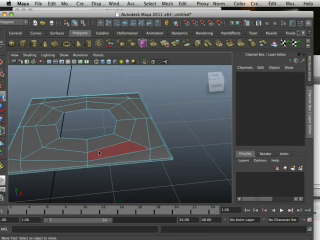
Step: Extrude the whole holed plate and try pulling it upward
{"action": "right_click_drag", "start_coordinate": [100, 115], "coordinate": [128, 107]}
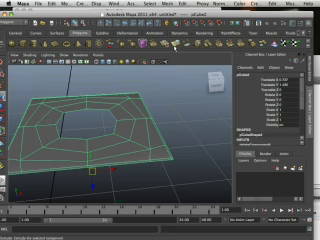
{"action": "key", "text": "ctrl+e"}
{"action": "scroll", "coordinate": [100, 130], "scroll_direction": "down", "scroll_amount": 3}
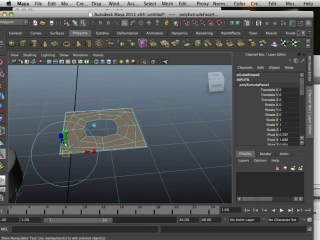
{"action": "key", "text": "w"}
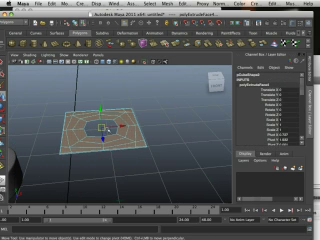
{"action": "left_click_drag", "start_coordinate": [101, 115], "coordinate": [101, 85]}
{"action": "key", "text": "ctrl+z"}
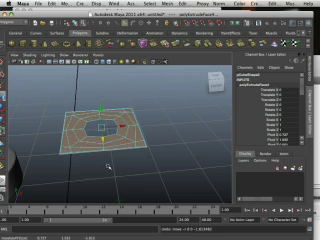
{"action": "mouse_move", "coordinate": [108, 166]}
{"action": "left_mouse_down", "text": "alt"}
{"action": "mouse_move", "coordinate": [100, 150]}
{"action": "mouse_move", "coordinate": [100, 120]}
{"action": "left_mouse_up", "text": "alt"}
Step: Raise the extruded top into a tall box, then select the whole object from a low side view
{"action": "left_click_drag", "start_coordinate": [100, 150], "coordinate": [100, 150], "text": "alt"}
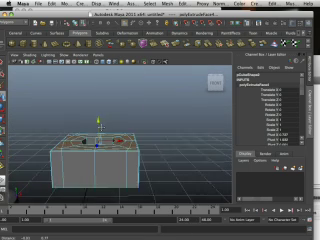
{"action": "mouse_move", "coordinate": [100, 125]}
{"action": "left_mouse_down"}
{"action": "mouse_move", "coordinate": [99, 83]}
{"action": "mouse_move", "coordinate": [100, 150]}
{"action": "left_mouse_up"}
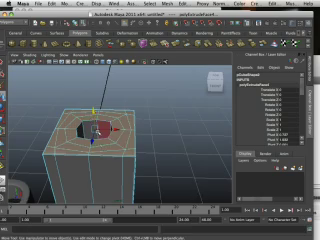
{"action": "left_click", "coordinate": [107, 157]}
{"action": "right_click_drag", "start_coordinate": [110, 138], "coordinate": [132, 107]}
{"action": "left_click", "coordinate": [103, 157]}
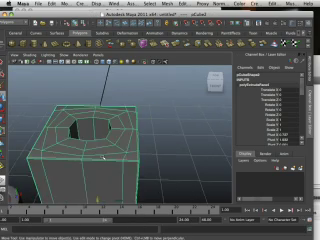
{"action": "mouse_move", "coordinate": [103, 157]}
{"action": "left_mouse_down", "text": "alt"}
{"action": "mouse_move", "coordinate": [90, 157]}
{"action": "mouse_move", "coordinate": [112, 148]}
{"action": "left_mouse_up", "text": "alt"}
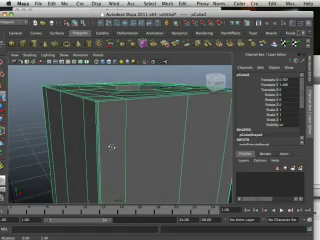
{"action": "left_click", "coordinate": [194, 4]}
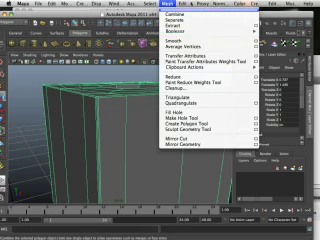
Step: Add vertical and horizontal edge loops on the box sides and two loops on the hole walls
{"action": "left_click", "coordinate": [215, 56]}
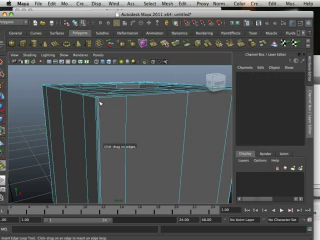
{"action": "left_click", "coordinate": [100, 101]}
{"action": "left_click_drag", "start_coordinate": [117, 139], "coordinate": [115, 82], "text": "alt"}
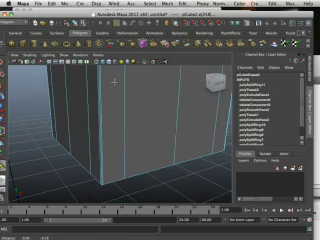
{"action": "left_click", "coordinate": [105, 184]}
{"action": "mouse_move", "coordinate": [135, 168]}
{"action": "left_mouse_down", "text": "alt"}
{"action": "mouse_move", "coordinate": [127, 180]}
{"action": "mouse_move", "coordinate": [127, 187]}
{"action": "mouse_move", "coordinate": [117, 151]}
{"action": "left_mouse_up", "text": "alt"}
{"action": "left_click", "coordinate": [105, 160]}
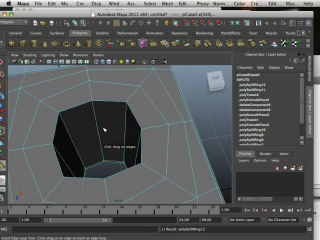
{"action": "left_click", "coordinate": [93, 104]}
{"action": "scroll", "coordinate": [125, 115], "scroll_direction": "down", "scroll_amount": 5}
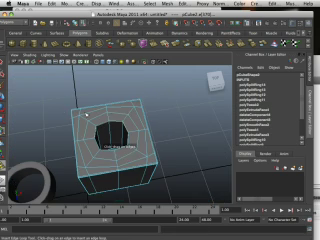
{"action": "key", "text": "w"}
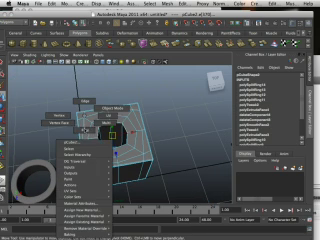
Step: Return to object mode, deselect the smoothed box, and zoom out to show the second cube
{"action": "right_click_drag", "start_coordinate": [110, 132], "coordinate": [104, 110]}
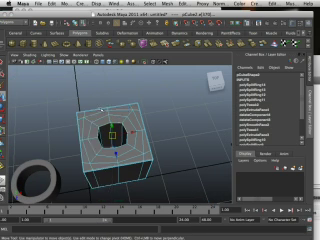
{"action": "left_click", "coordinate": [165, 150]}
{"action": "mouse_move", "coordinate": [140, 165]}
{"action": "left_mouse_down", "text": "alt"}
{"action": "mouse_move", "coordinate": [107, 143]}
{"action": "mouse_move", "coordinate": [82, 140]}
{"action": "mouse_move", "coordinate": [85, 165]}
{"action": "mouse_move", "coordinate": [125, 170]}
{"action": "mouse_move", "coordinate": [107, 155]}
{"action": "mouse_move", "coordinate": [110, 155]}
{"action": "left_mouse_up", "text": "alt"}
{"action": "mouse_move", "coordinate": [110, 155]}
{"action": "right_mouse_down", "text": "alt"}
{"action": "mouse_move", "coordinate": [82, 125]}
{"action": "mouse_move", "coordinate": [57, 115]}
{"action": "mouse_move", "coordinate": [73, 133]}
{"action": "right_mouse_up", "text": "alt"}
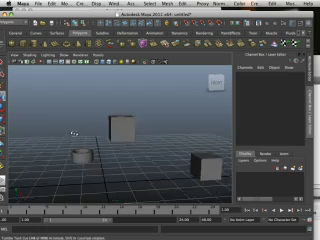
{"action": "left_click_drag", "start_coordinate": [73, 133], "coordinate": [62, 146], "text": "alt"}
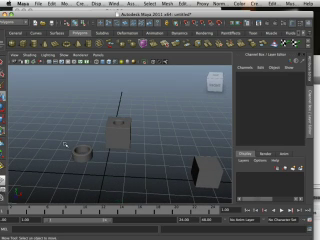